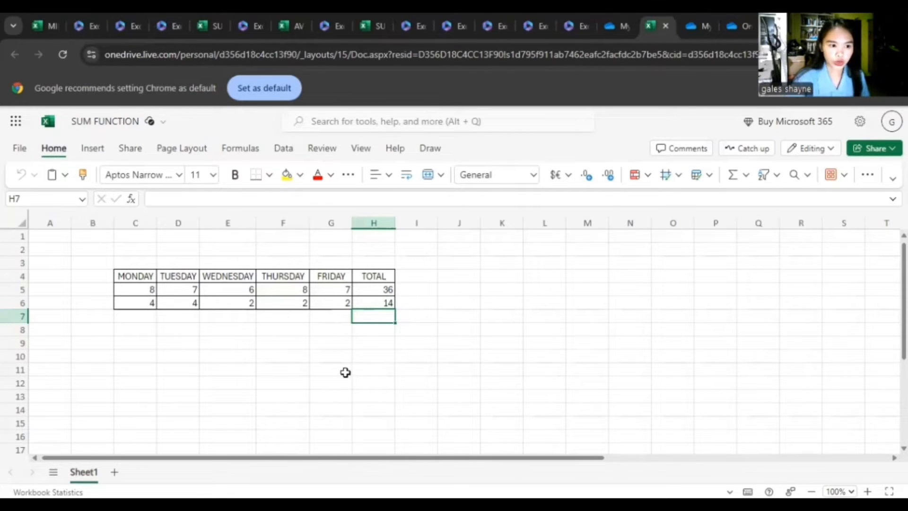
# - Clear the existing totals in cells H5 and H6 of the TOTAL column
pyautogui.click(384, 288)
pyautogui.press('Delete')
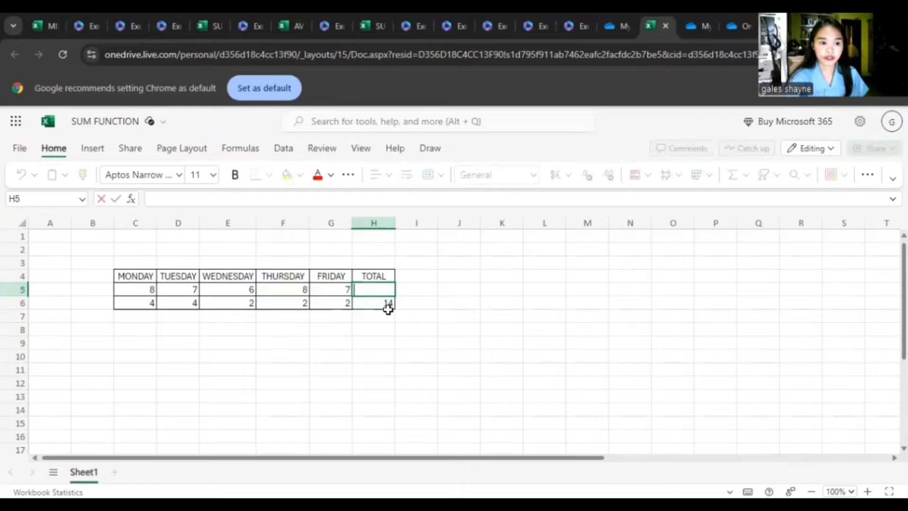
pyautogui.click(385, 303)
pyautogui.press('Delete')
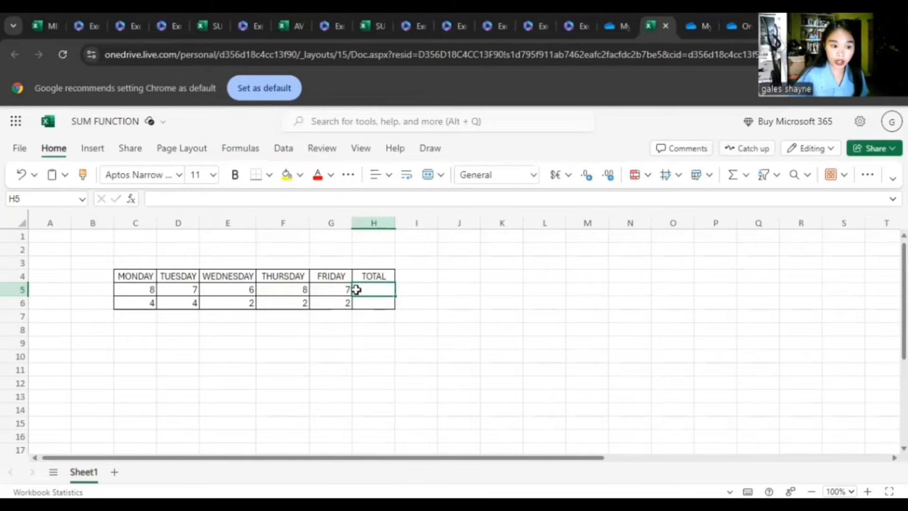
# - Enter =SUM(C5:G5) in cell H5 to total the first row's Monday to Friday values
pyautogui.write('=')
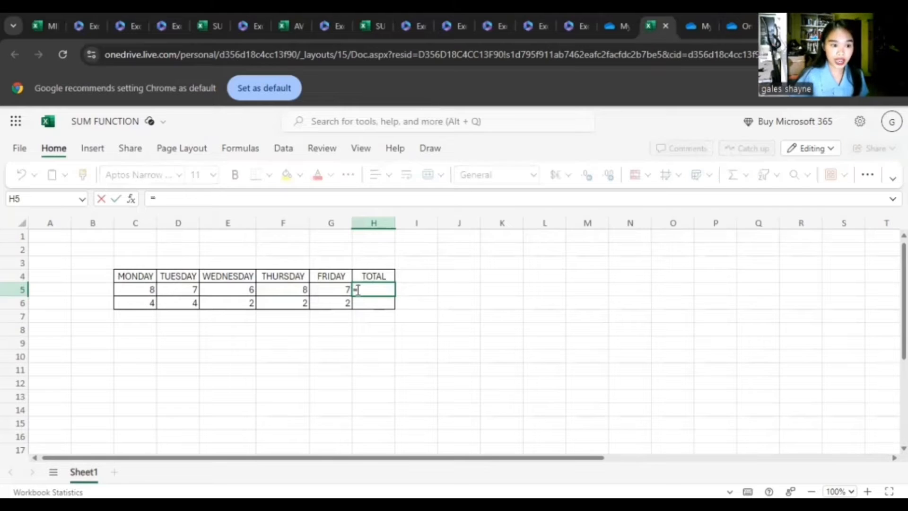
pyautogui.write('SU')
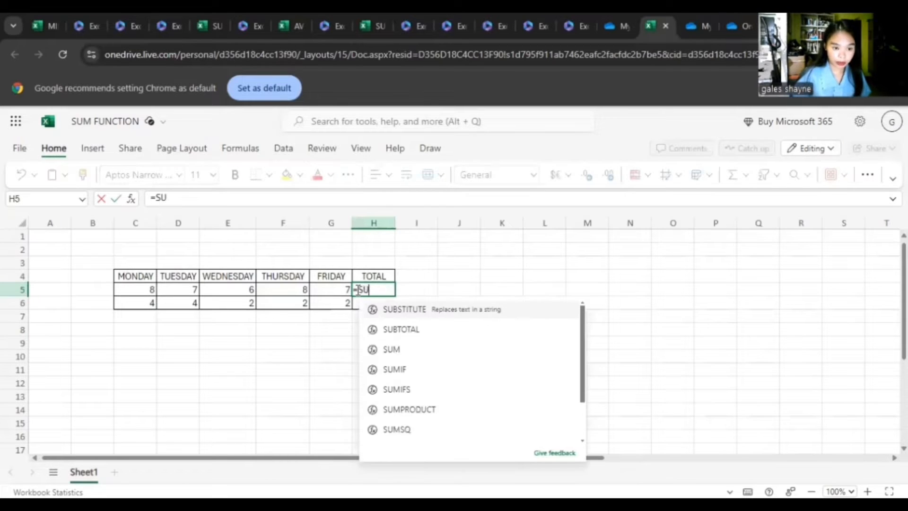
pyautogui.write('M')
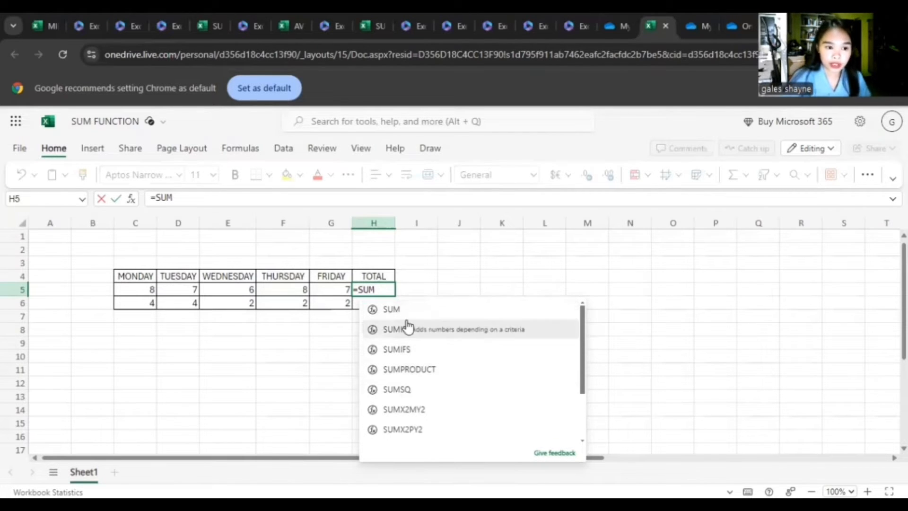
pyautogui.click(397, 310)
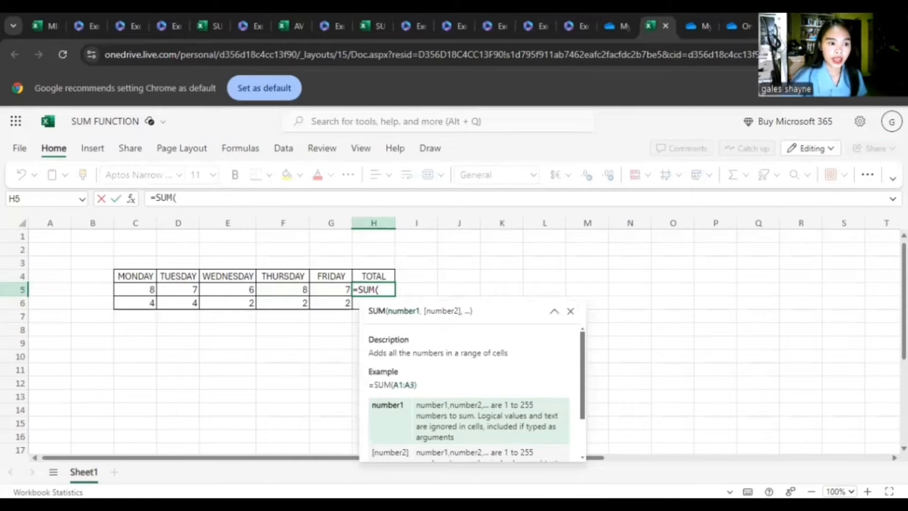
pyautogui.click(145, 289)
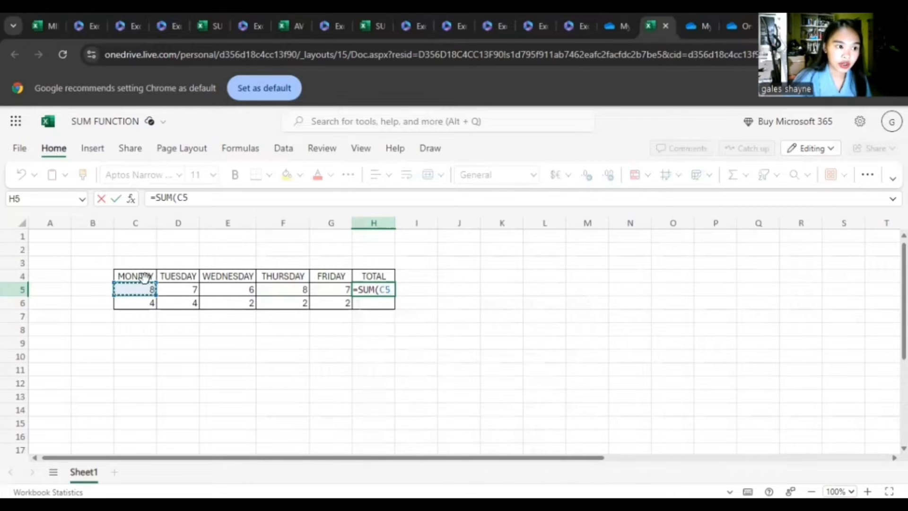
pyautogui.moveTo(149, 294); pyautogui.dragTo(326, 291)
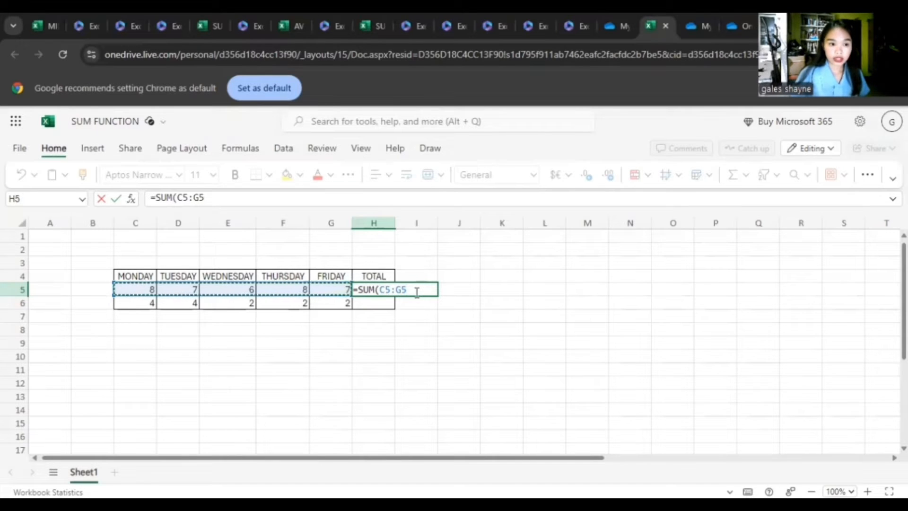
pyautogui.write(')')
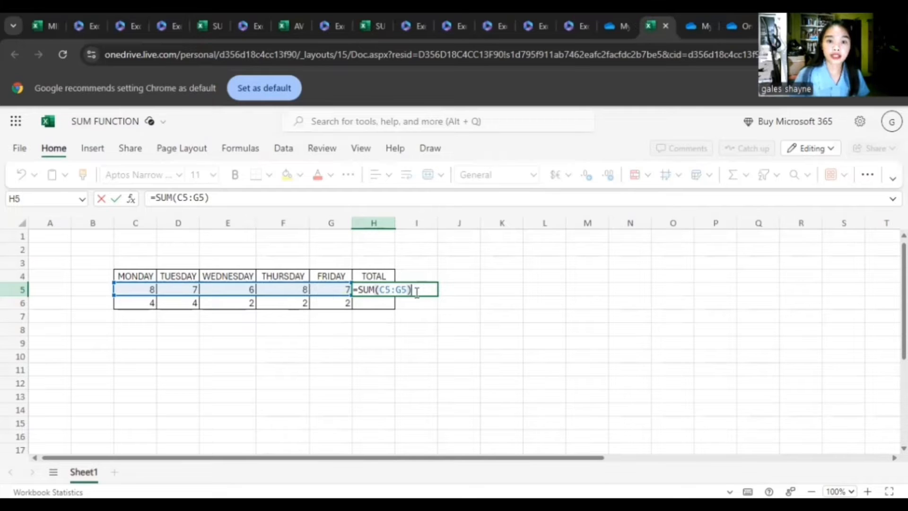
pyautogui.press('Return')
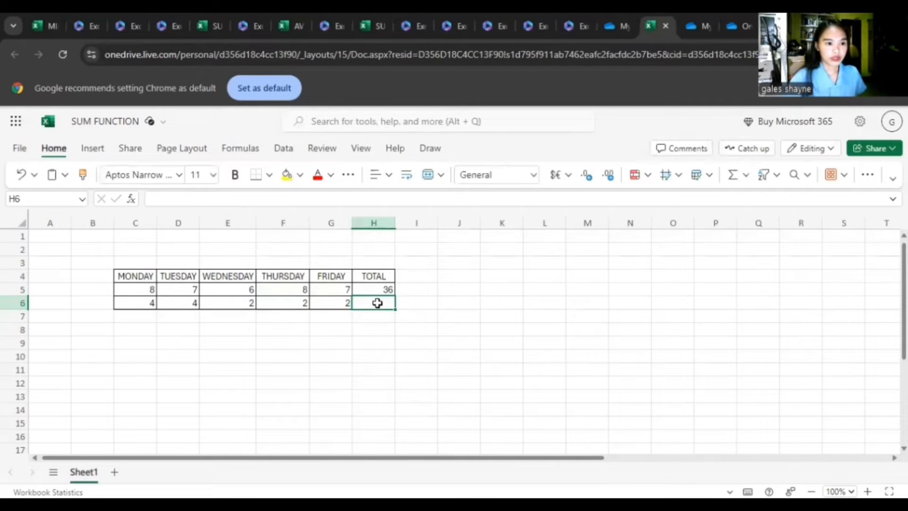
pyautogui.write('=')
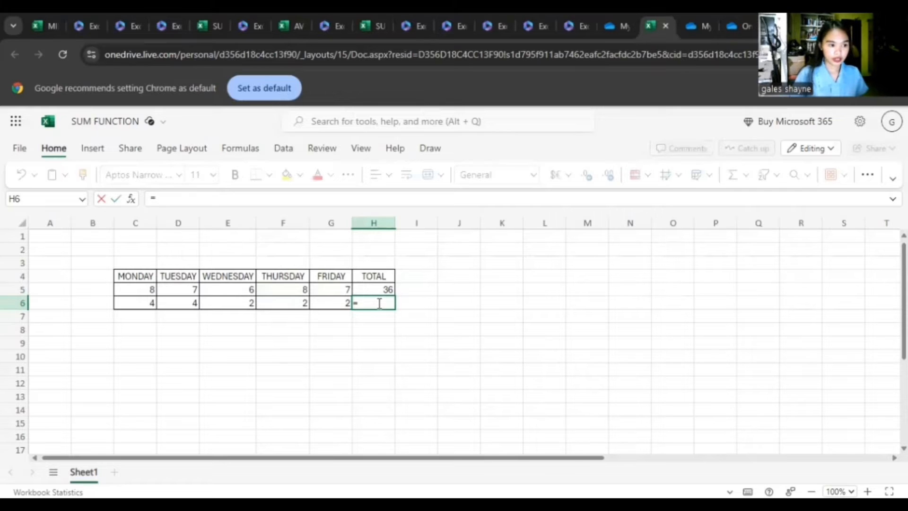
pyautogui.write('SUM')
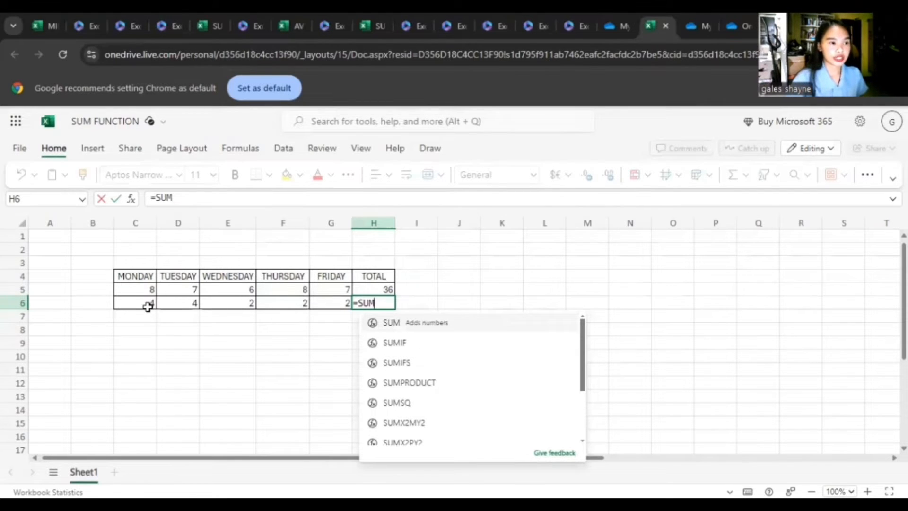
pyautogui.moveTo(138, 301); pyautogui.dragTo(336, 301)
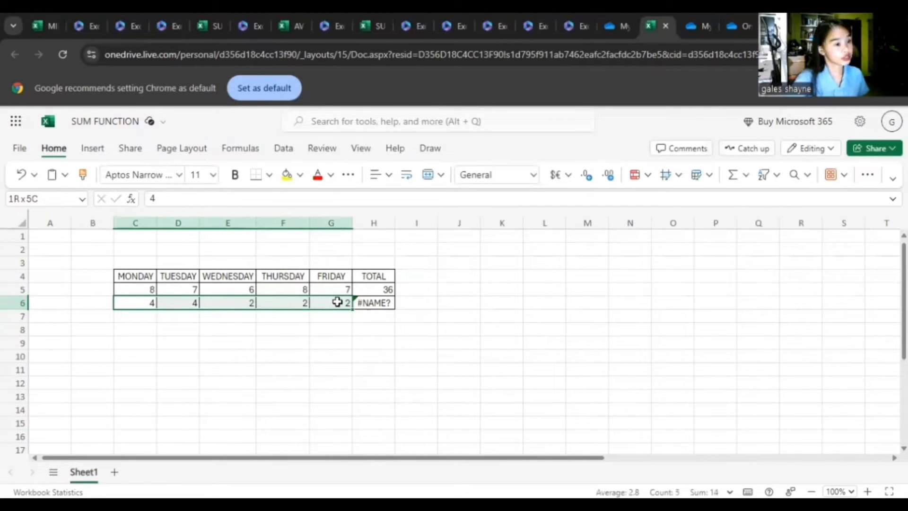
pyautogui.moveTo(337, 302); pyautogui.dragTo(336, 302)
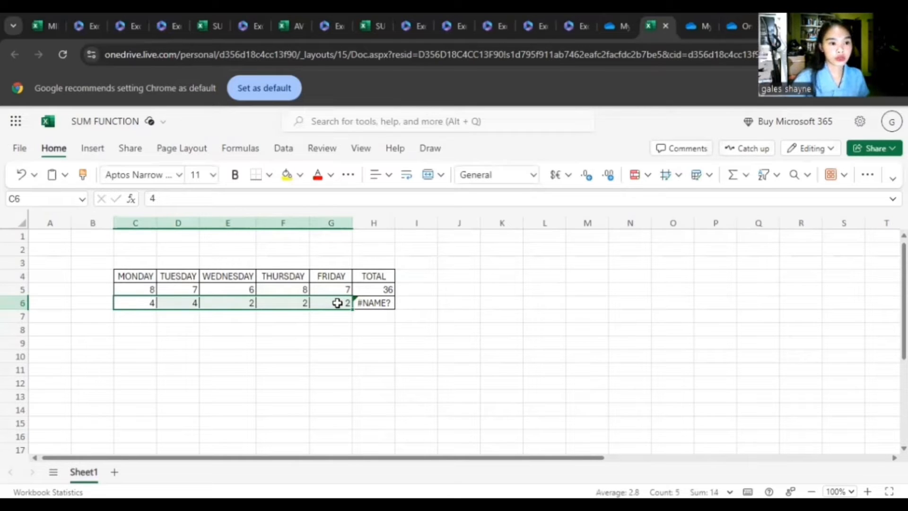
pyautogui.click(365, 304)
pyautogui.press('BackSpace')
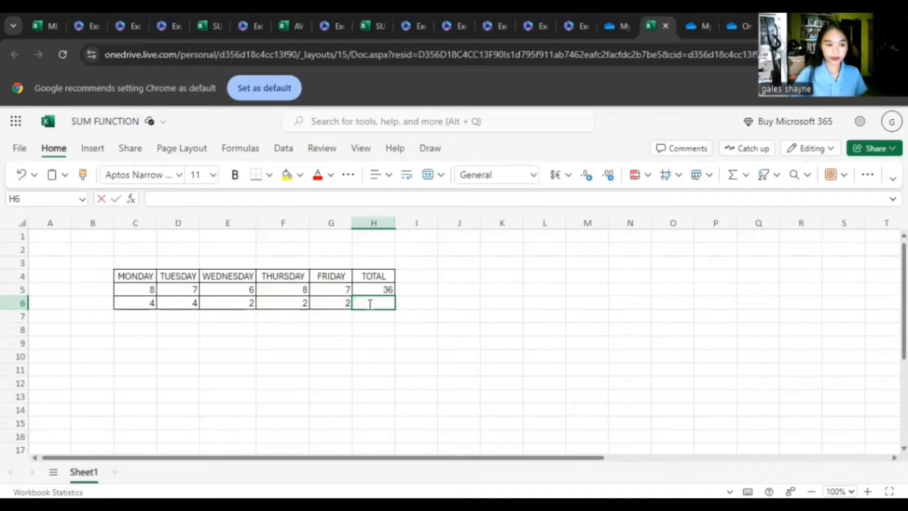
# - Enter =SUM(C6:G6) in cell H6 to total the second row's Monday to Friday values
pyautogui.write('=SU')
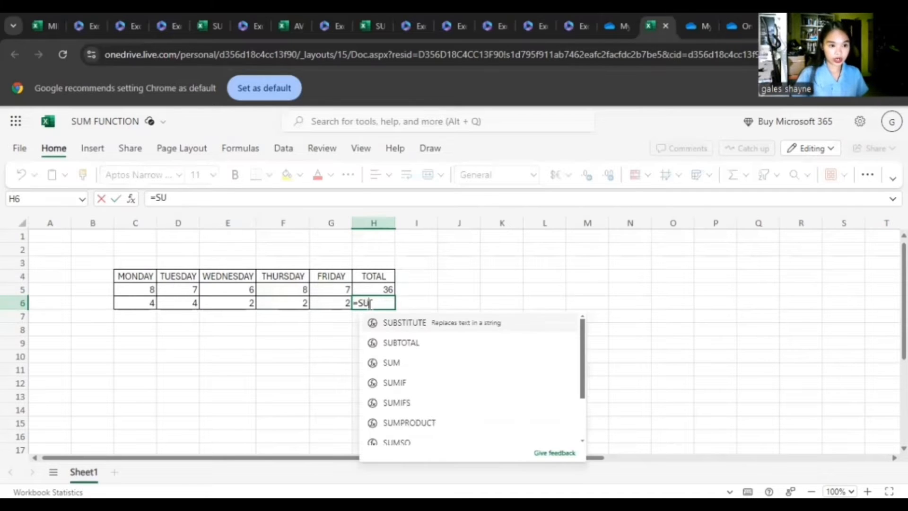
pyautogui.write('M')
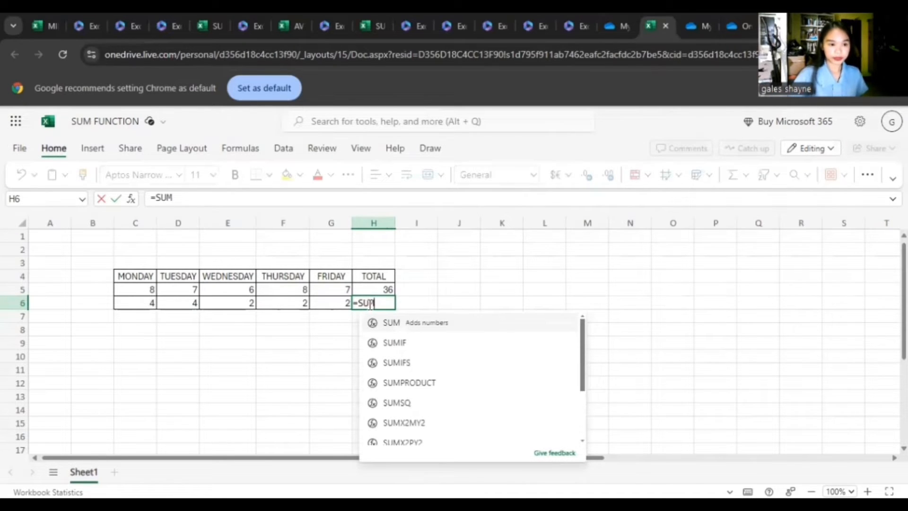
pyautogui.click(372, 323)
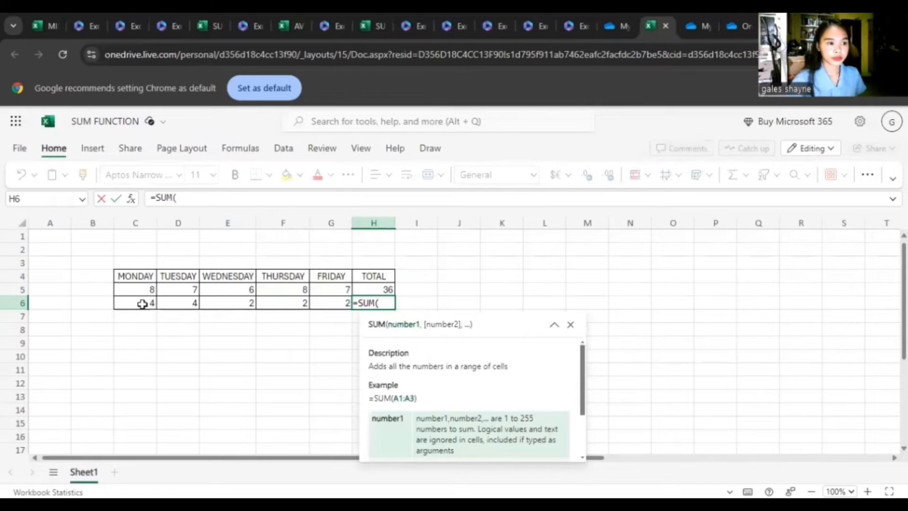
pyautogui.moveTo(142, 303); pyautogui.dragTo(338, 305)
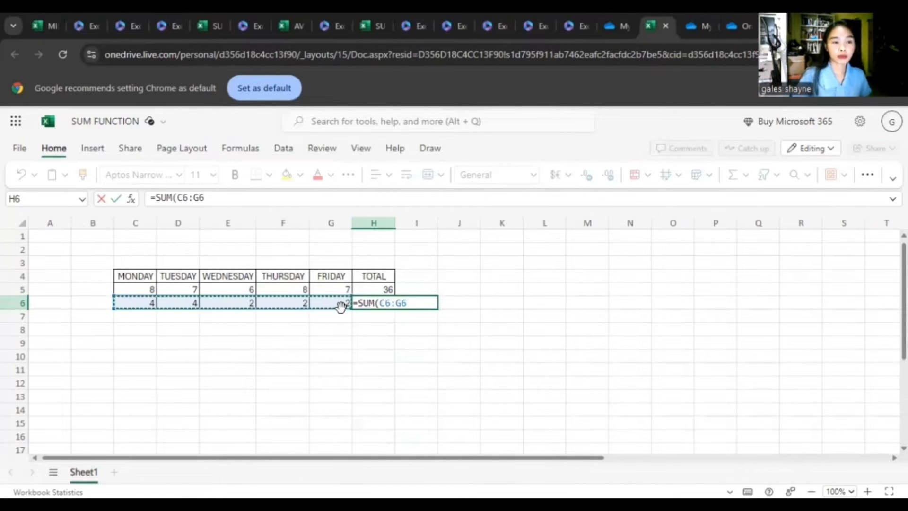
pyautogui.write(')')
pyautogui.press('Return')
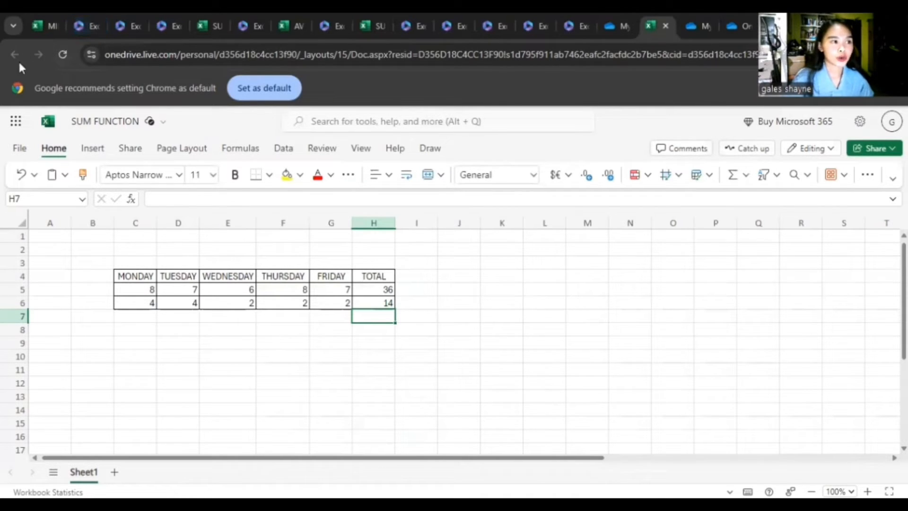
# - Go to the Excel start page, browse to the OneDrive files and open the AVERAGE.xlsx workbook
pyautogui.click(19, 124)
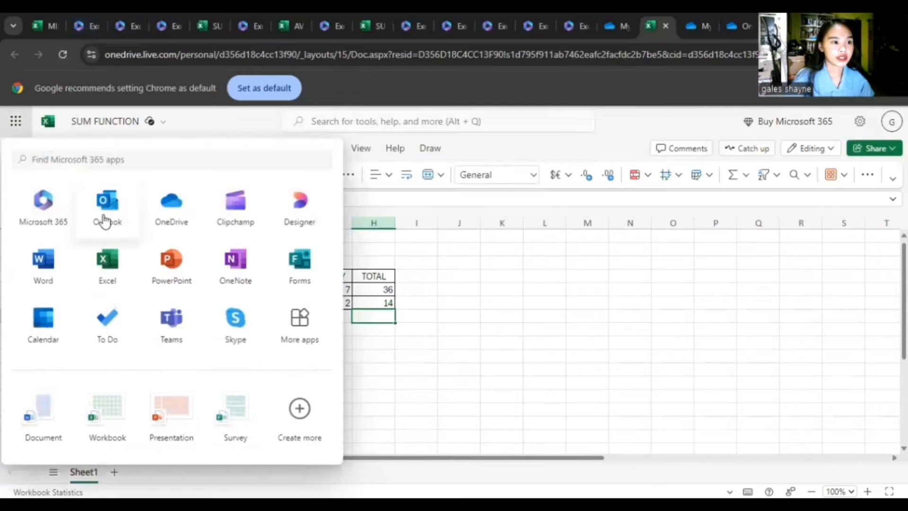
pyautogui.click(107, 258)
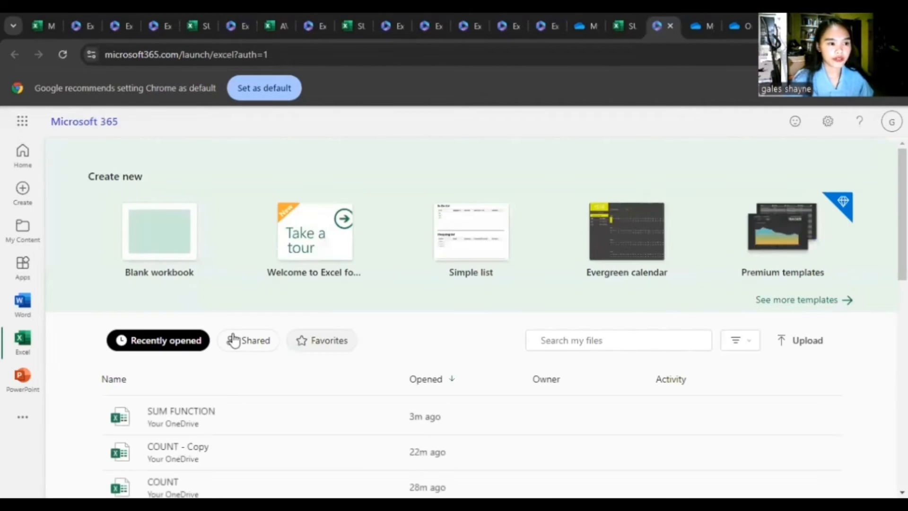
pyautogui.scroll(-1, 188, 434)
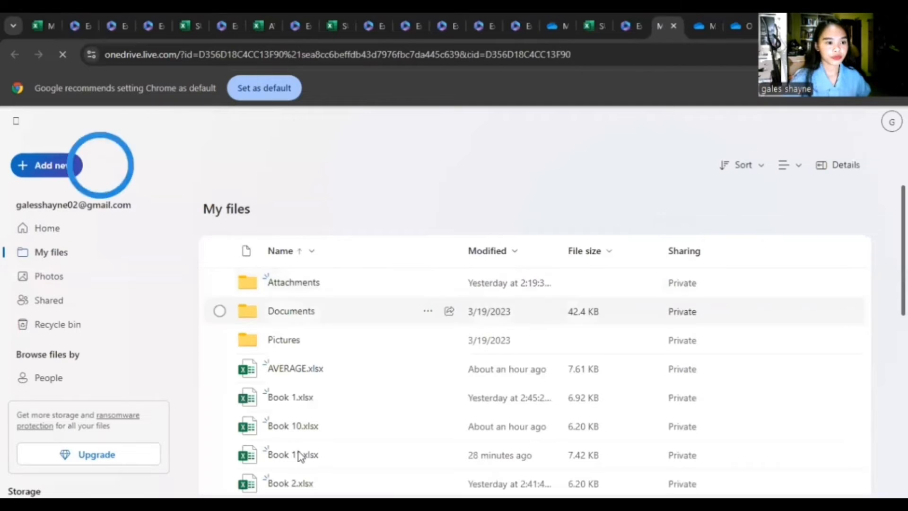
pyautogui.scroll(-6, 300, 455)
pyautogui.scroll(3, 305, 443)
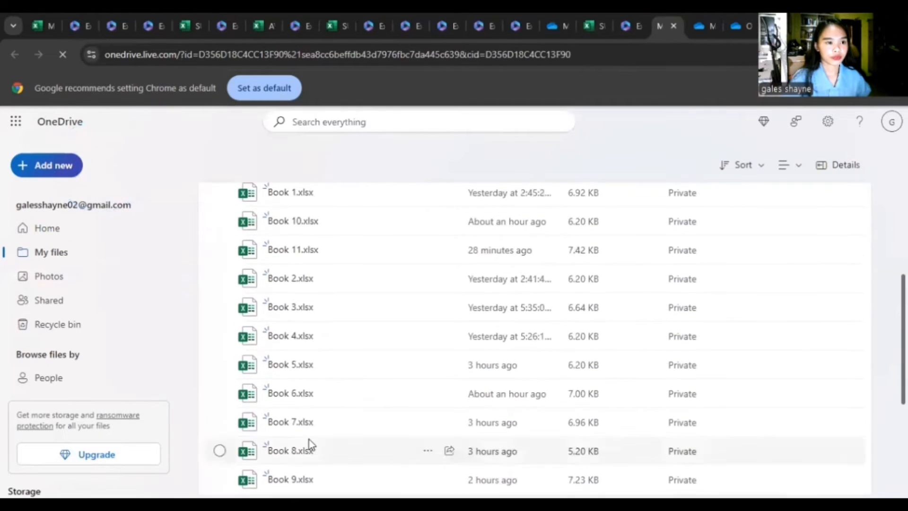
pyautogui.scroll(5, 309, 443)
pyautogui.click(298, 368)
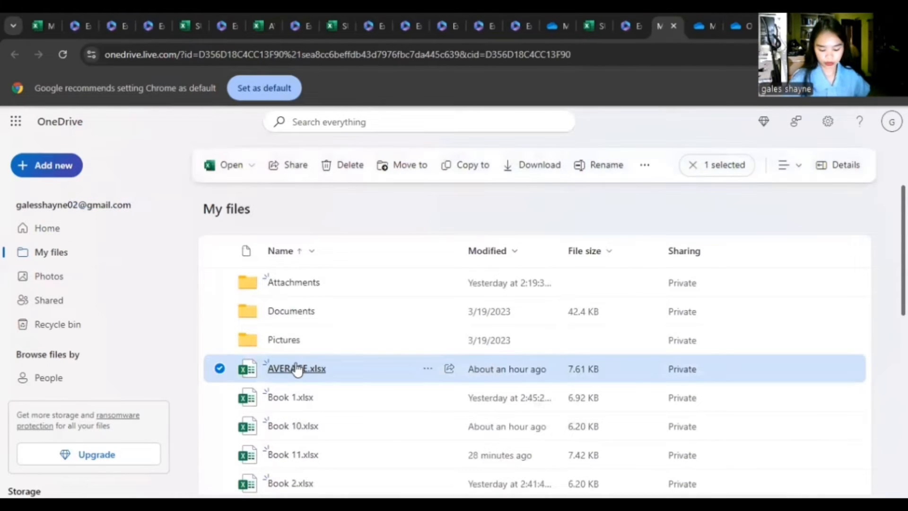
pyautogui.click(297, 369)
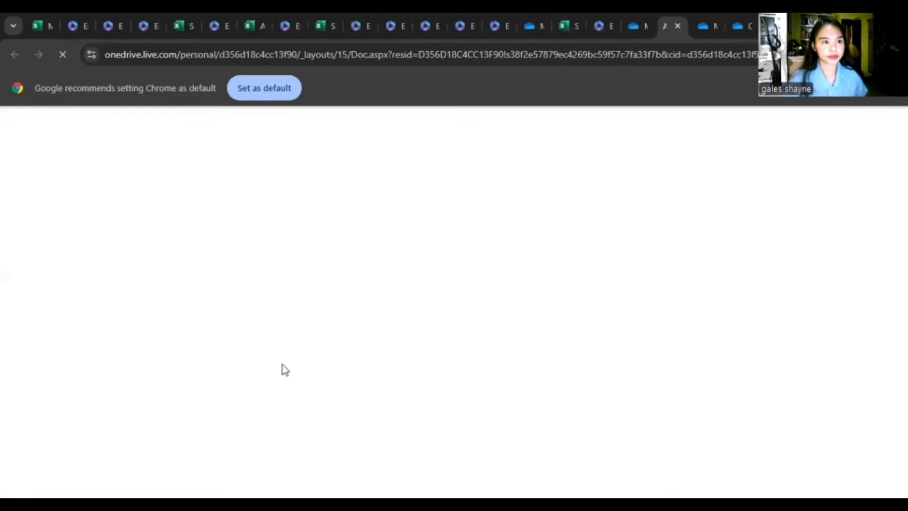
# - Clear the existing averages in cells H4 through H7 of the AVERAGE column
pyautogui.scroll(-1, 282, 353)
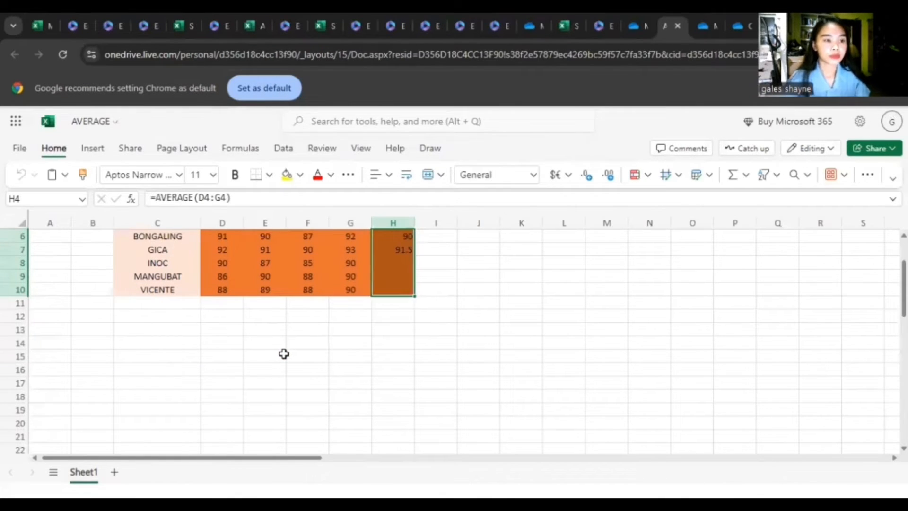
pyautogui.scroll(1, 300, 329)
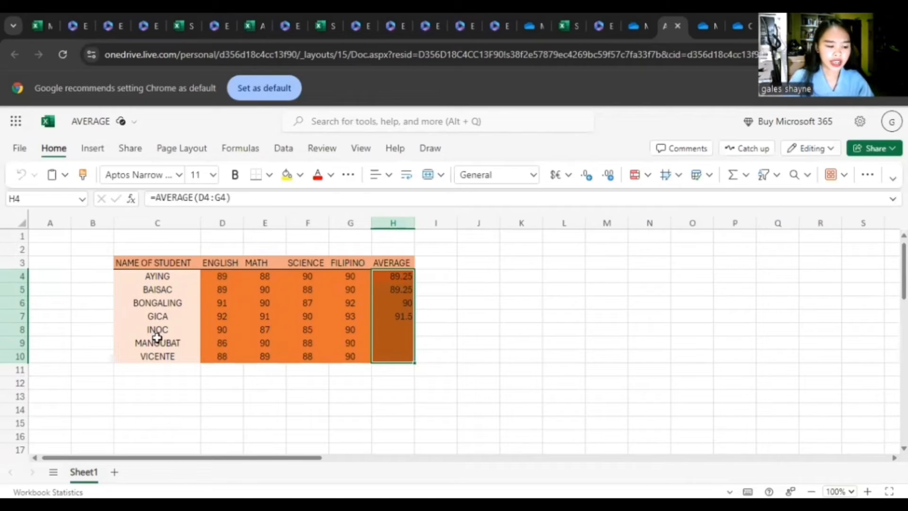
pyautogui.click(396, 281)
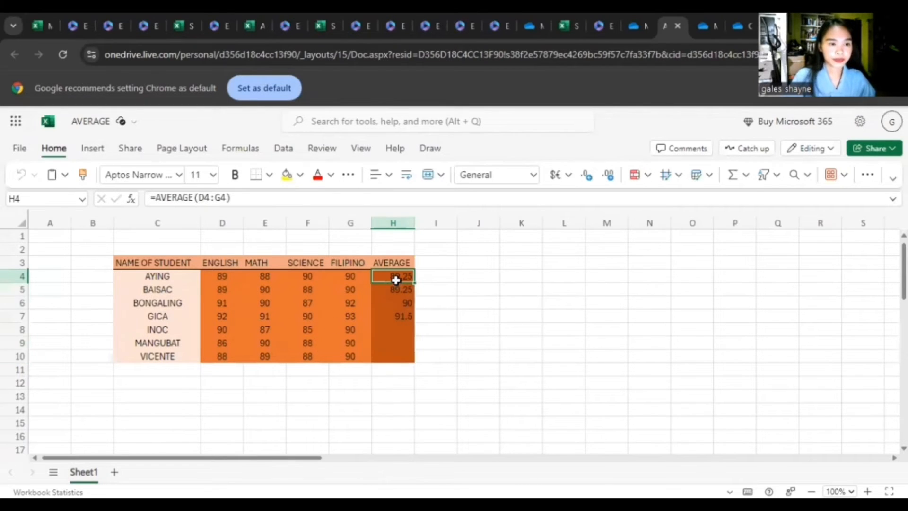
pyautogui.press('BackSpace')
pyautogui.press('Return')
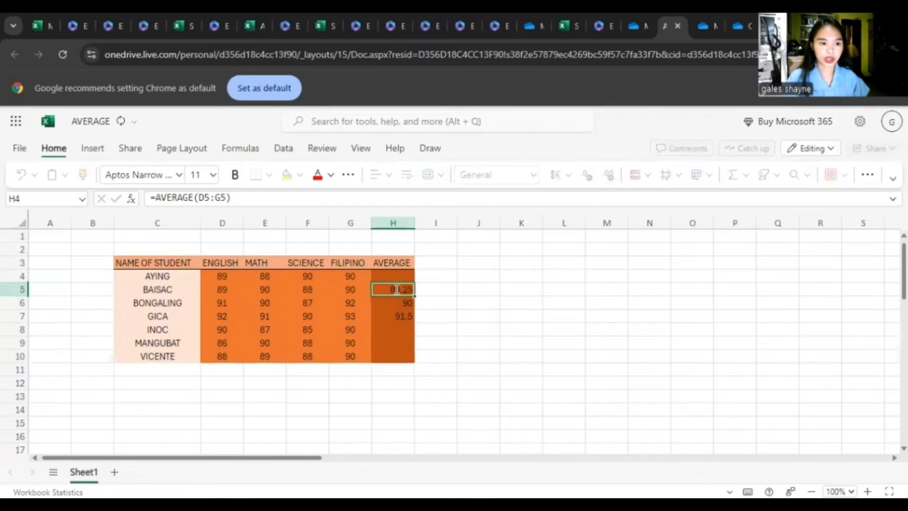
pyautogui.press('BackSpace')
pyautogui.press('Return')
pyautogui.press('BackSpace')
pyautogui.press('Return')
pyautogui.press('BackSpace')
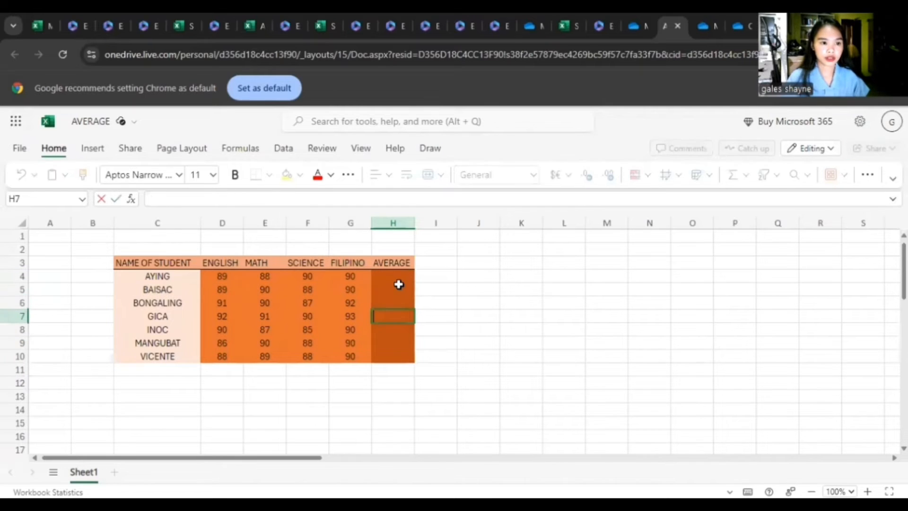
# - Enter =AVERAGE(D4:G4) in cell H4 to average the first student's English, Math, Science and Filipino grades
pyautogui.click(398, 277)
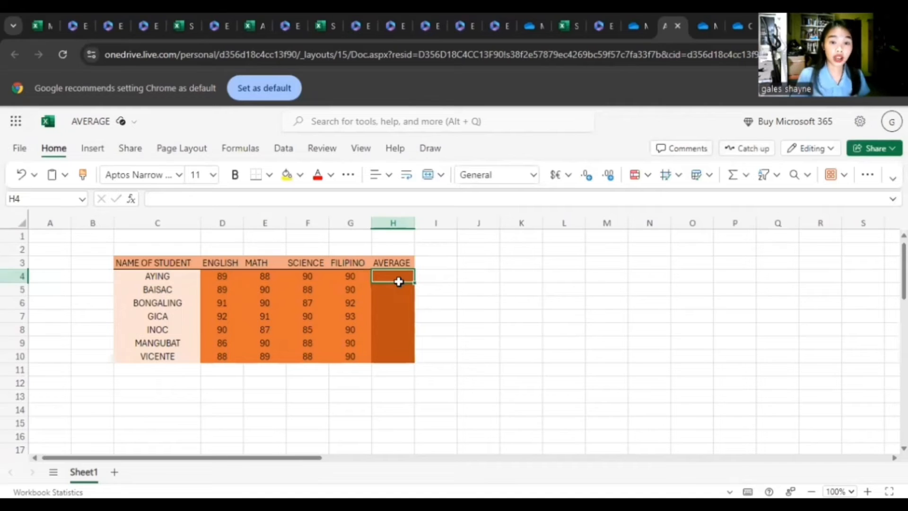
pyautogui.write('=')
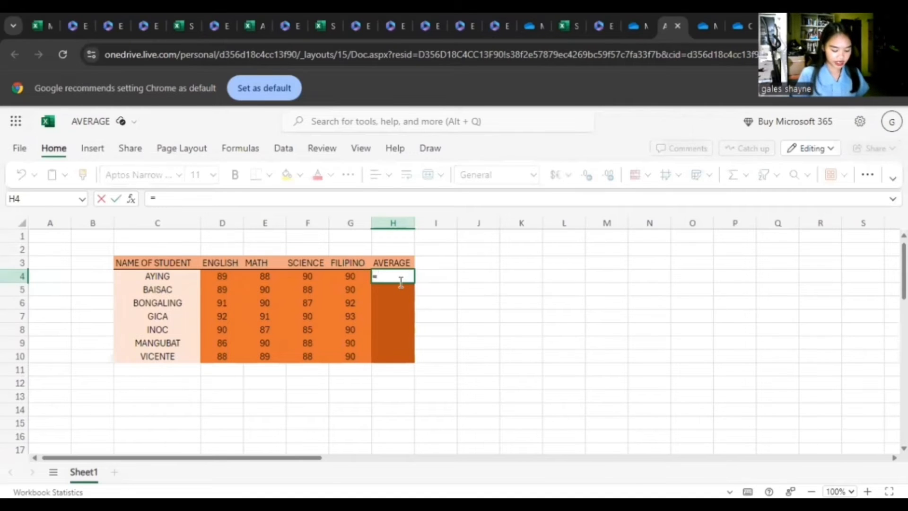
pyautogui.write('AVERAFE')
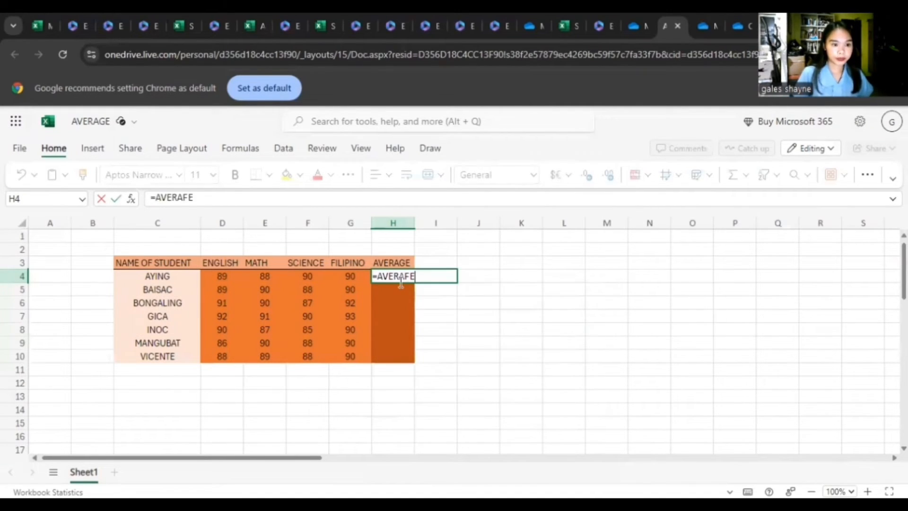
pyautogui.press('BackSpace')
pyautogui.press('BackSpace')
pyautogui.write('GE')
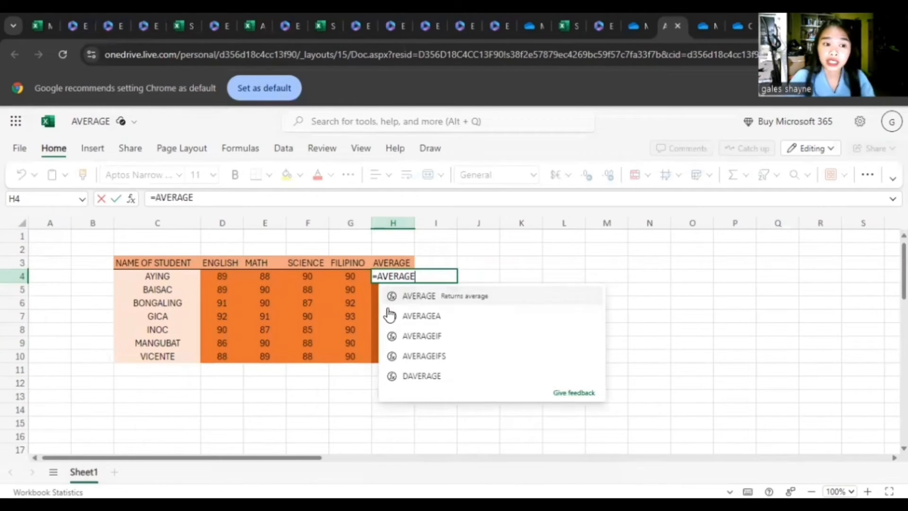
pyautogui.click(439, 297)
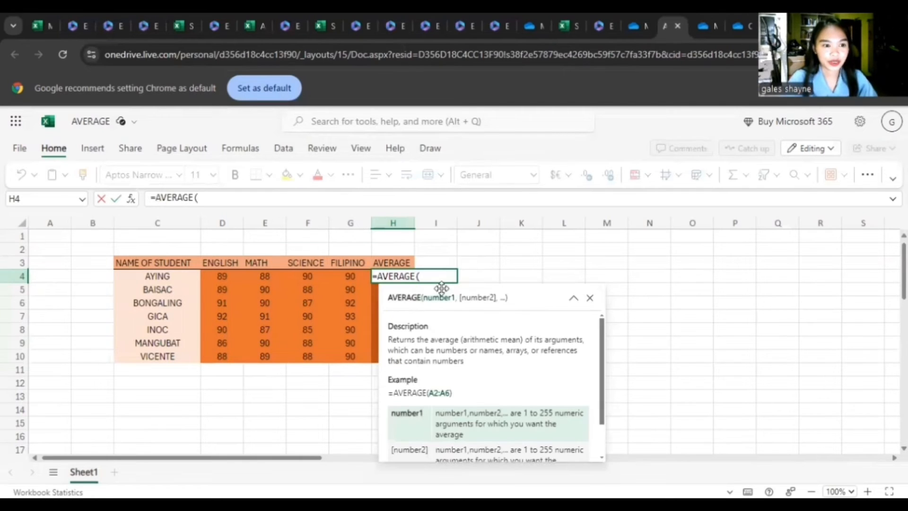
pyautogui.click(221, 276)
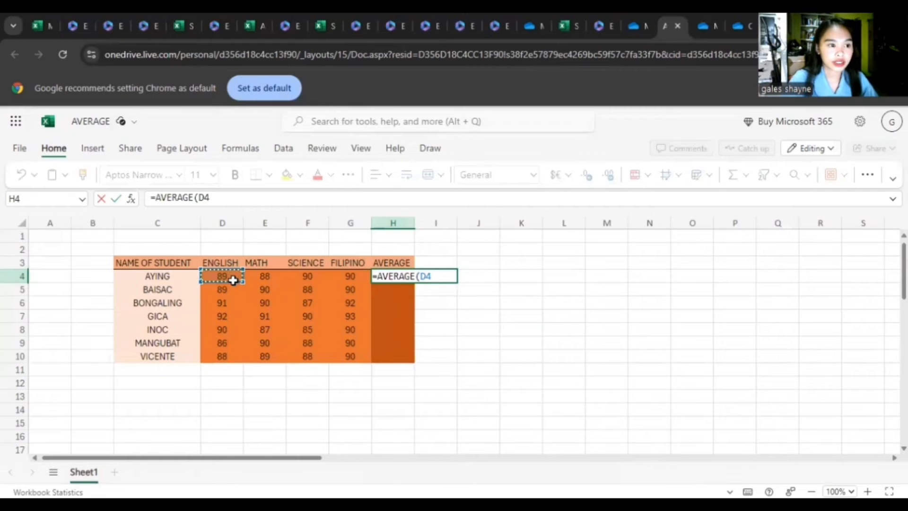
pyautogui.moveTo(230, 279); pyautogui.dragTo(303, 285)
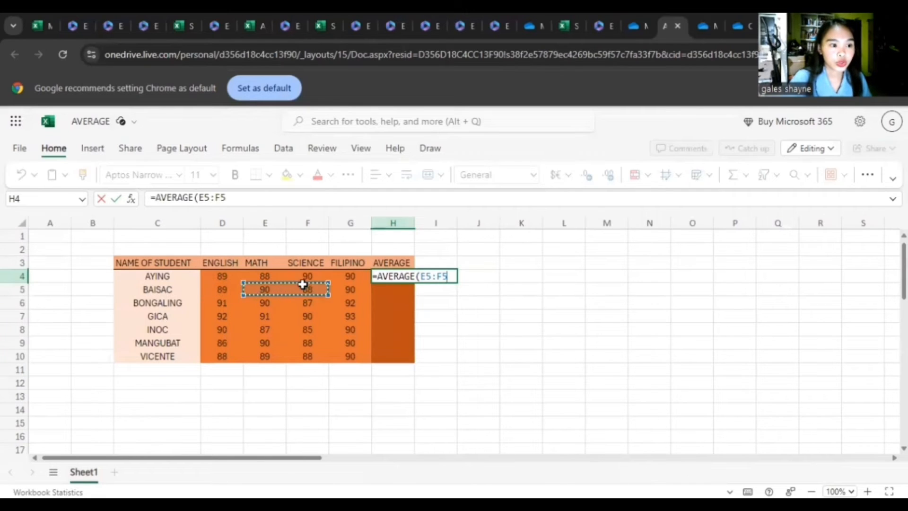
pyautogui.moveTo(229, 277); pyautogui.dragTo(353, 275)
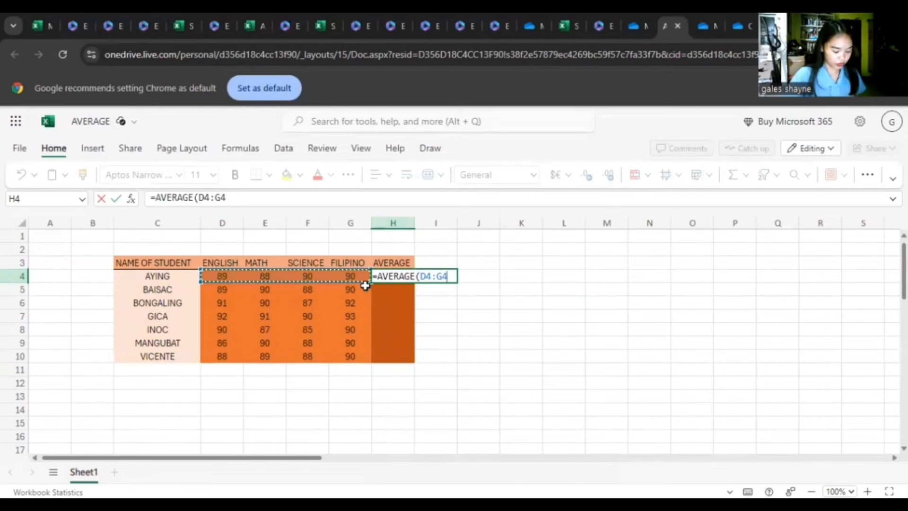
pyautogui.write(')')
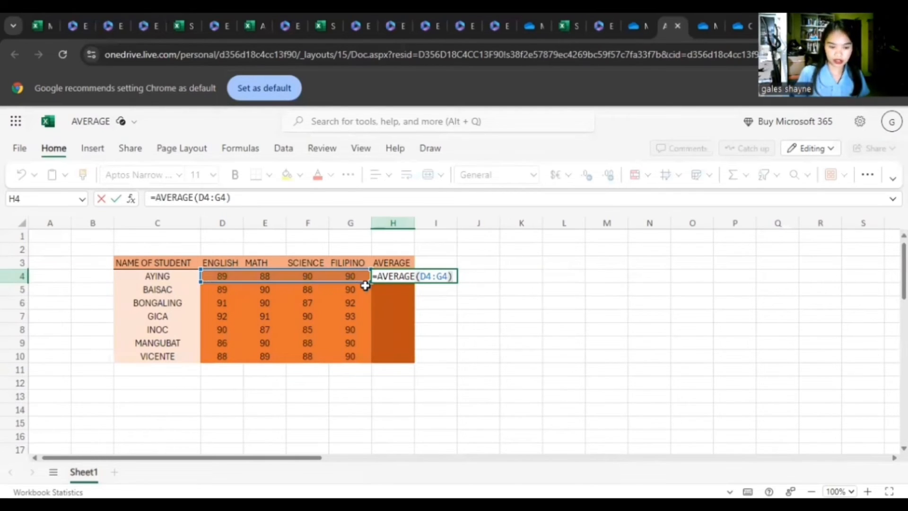
pyautogui.press('Return')
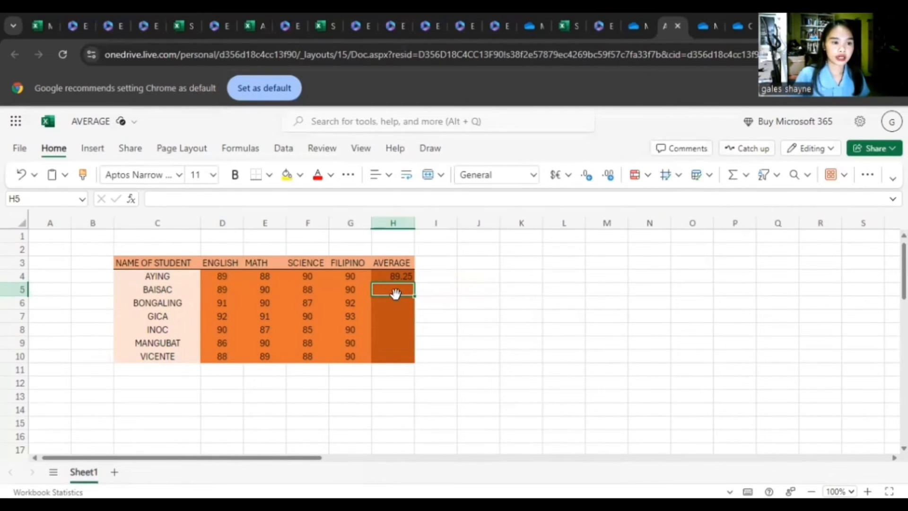
# - Enter =AVERAGE(D5:G5) in cell H5 to average the second student's four subject grades
pyautogui.write('=aver')
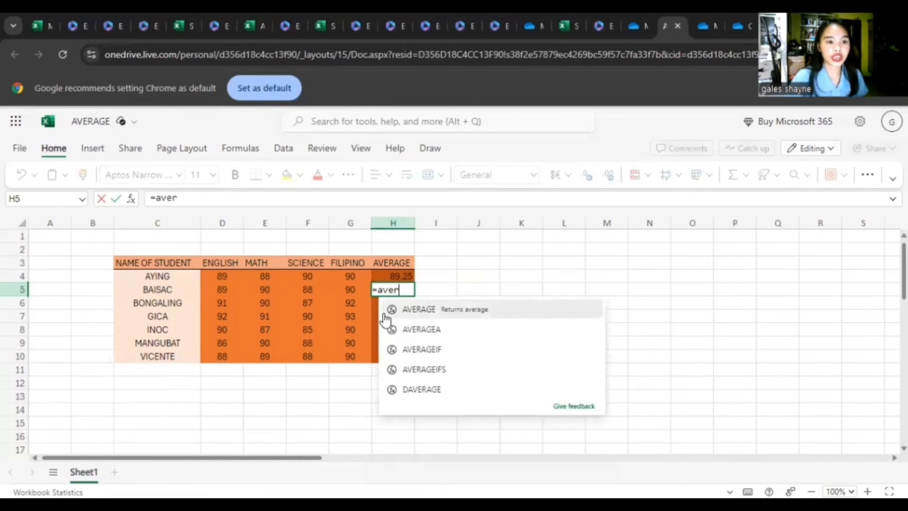
pyautogui.click(406, 309)
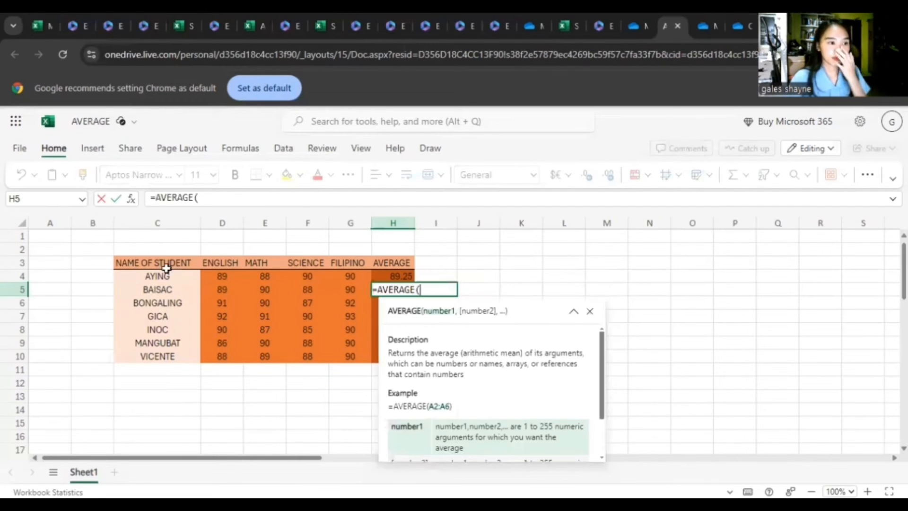
pyautogui.moveTo(218, 289); pyautogui.dragTo(356, 290)
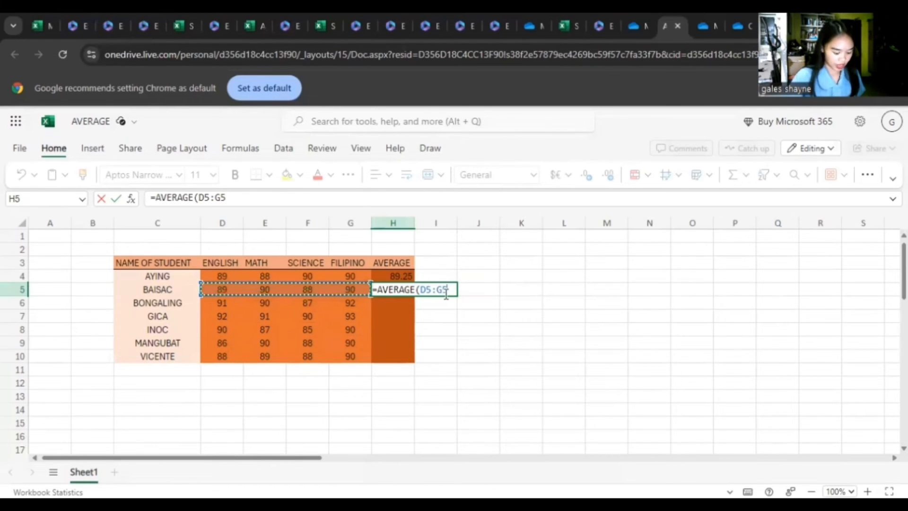
pyautogui.write(')')
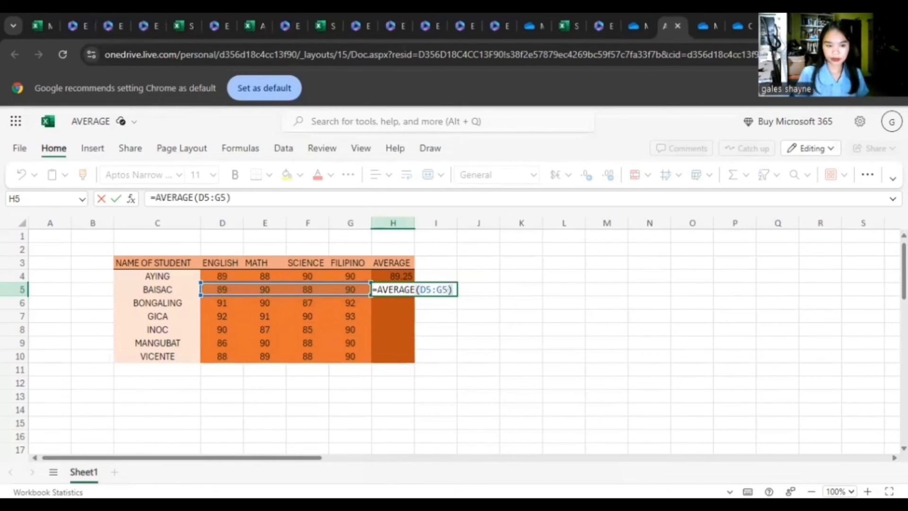
pyautogui.press('Return')
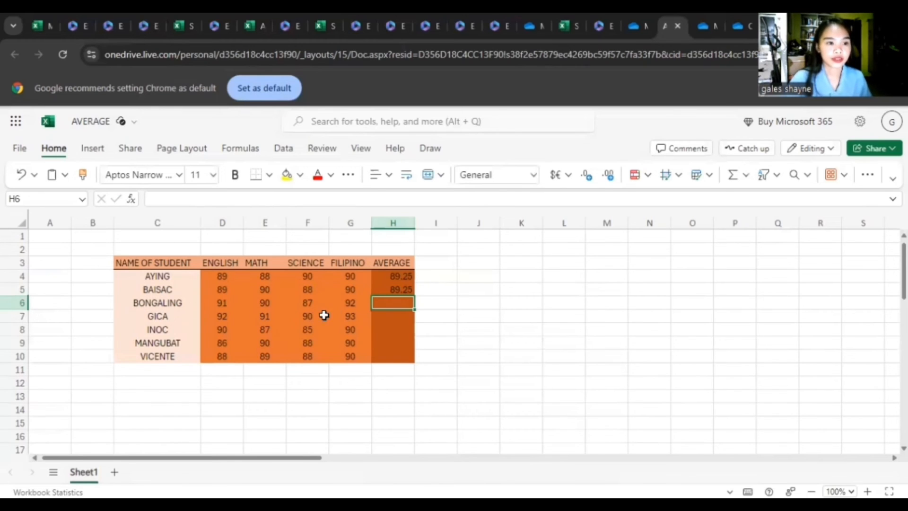
pyautogui.scroll(-3, 328, 323)
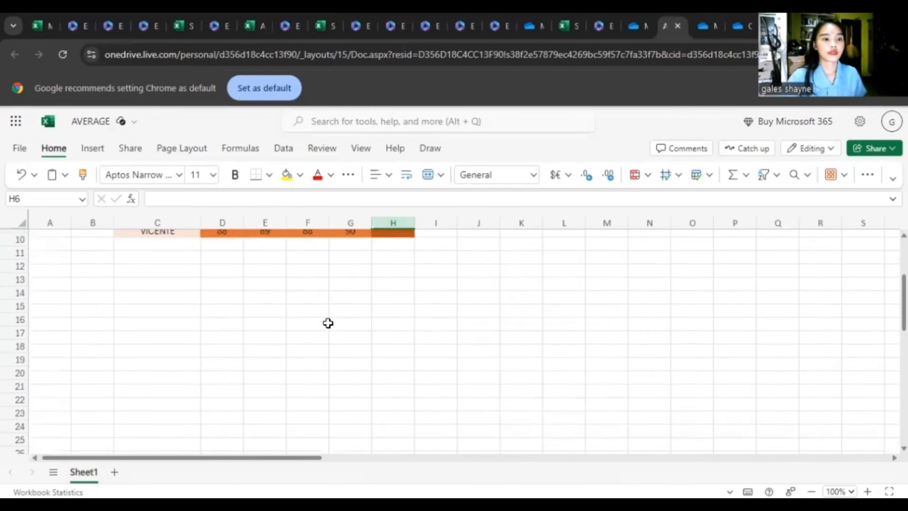
pyautogui.scroll(3, 225, 251)
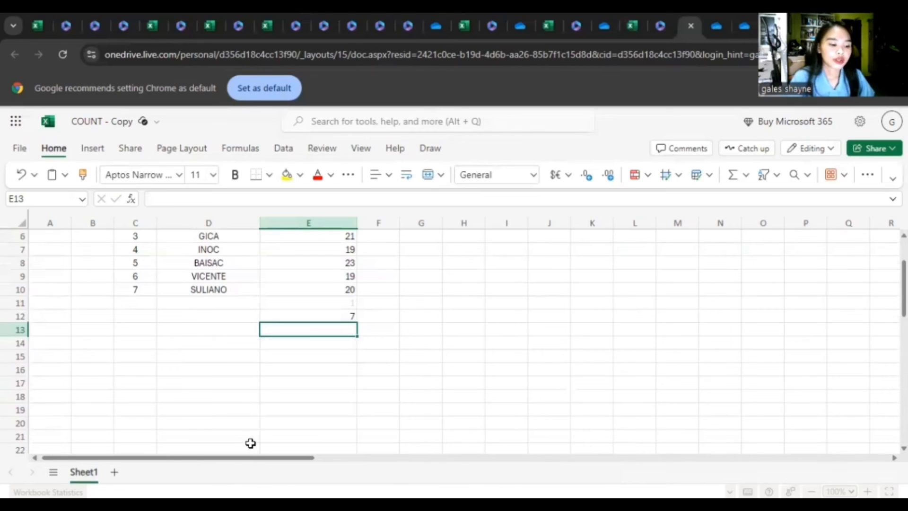